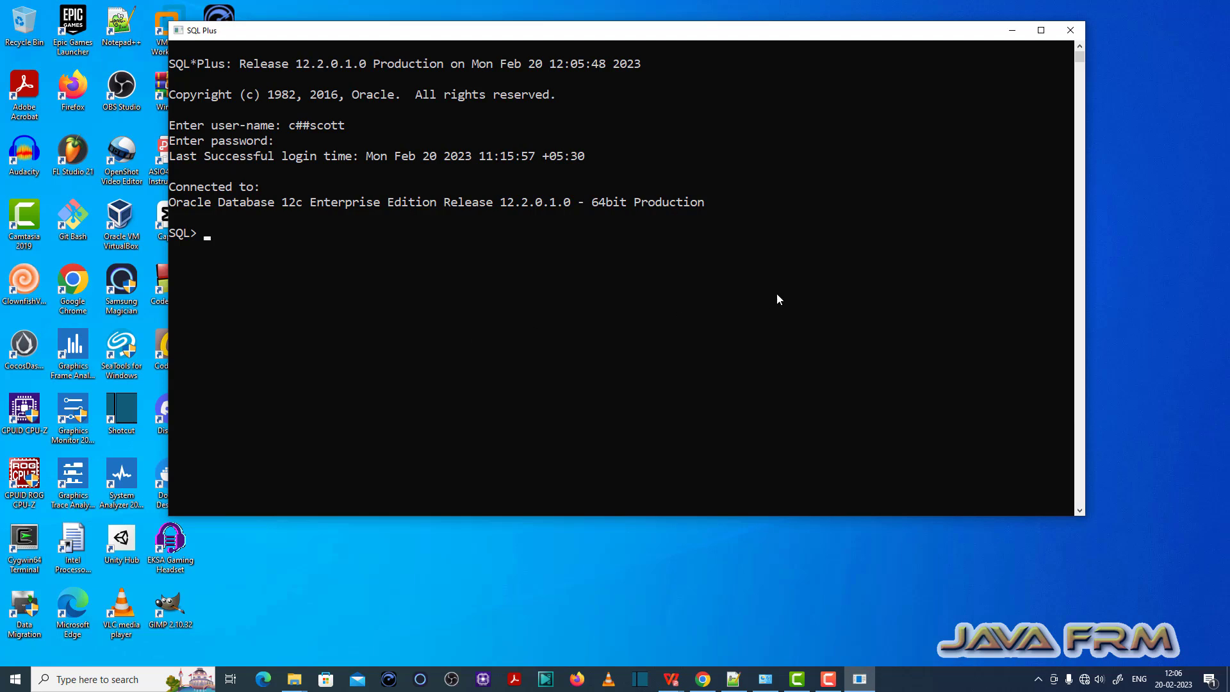
text(creat)
text(e table b)
text(irth)
text( ()
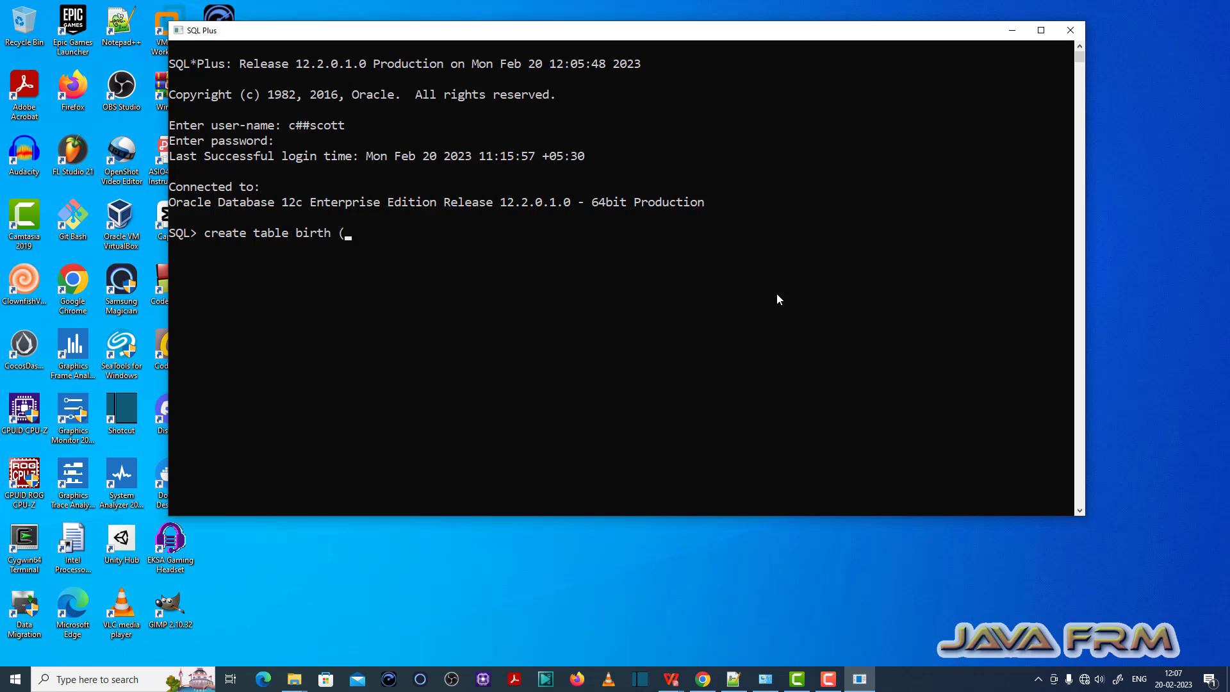
text(dob )
text(date)
text();)
Run create table birth (dob date); to make the birth table with one date column
key(Return)
text(i)
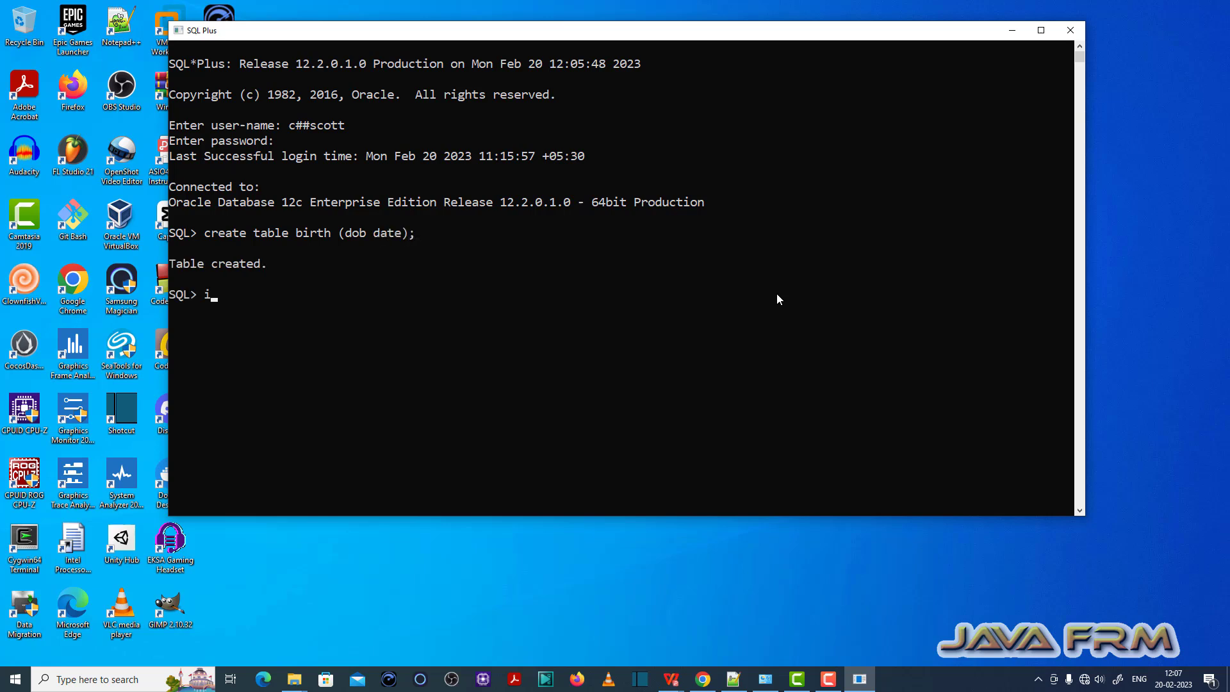
text(nsert into )
text(birth )
text(valu)
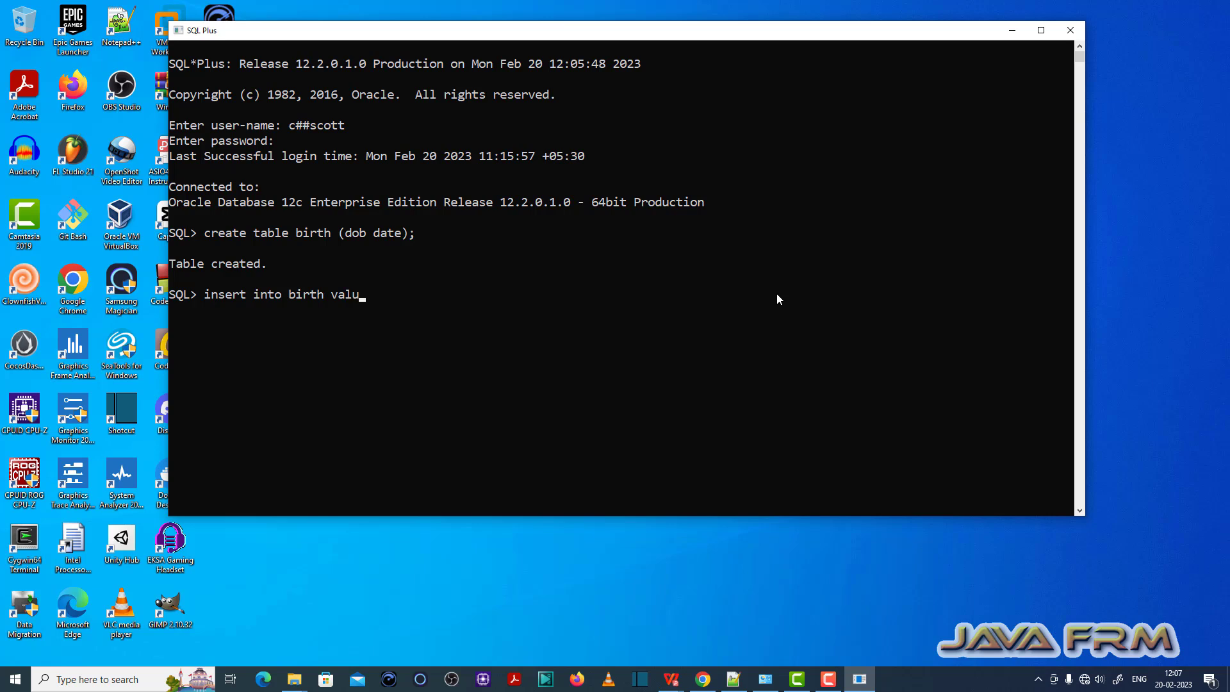
text(es)
text( (')
text(april')
text();)
Insert 'april' into birth, mark the resulting ORA-01858 error, and recall the statement
key(Return)
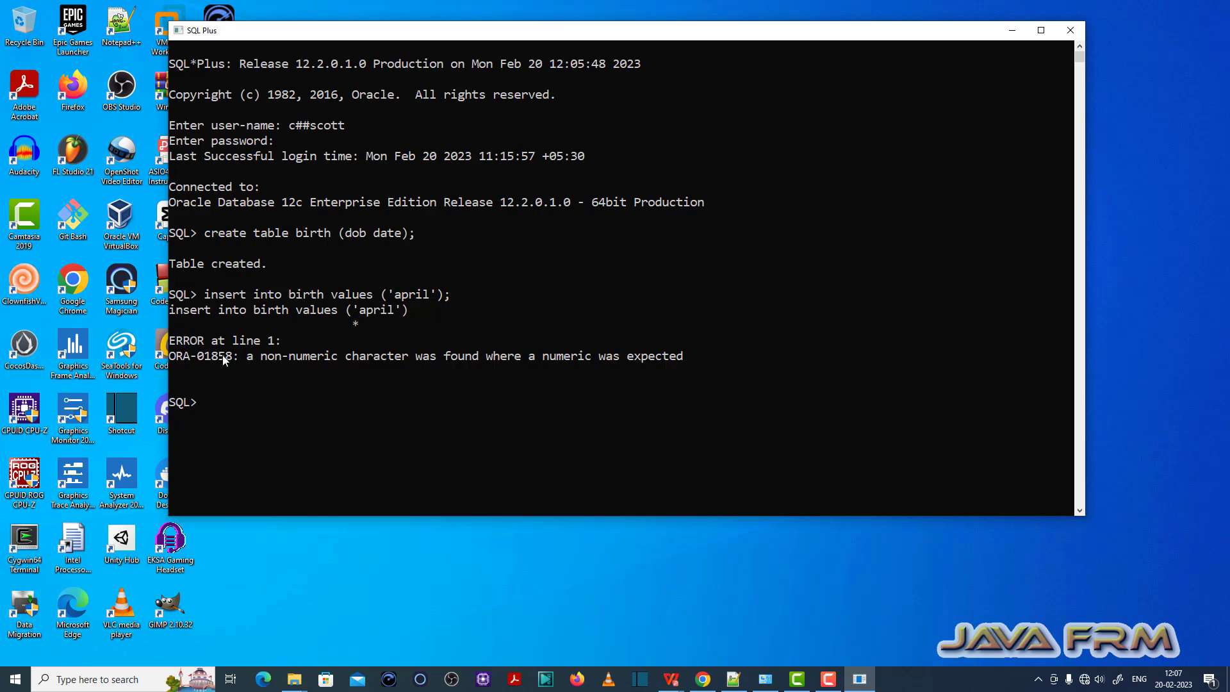
drag(171, 357, 685, 357)
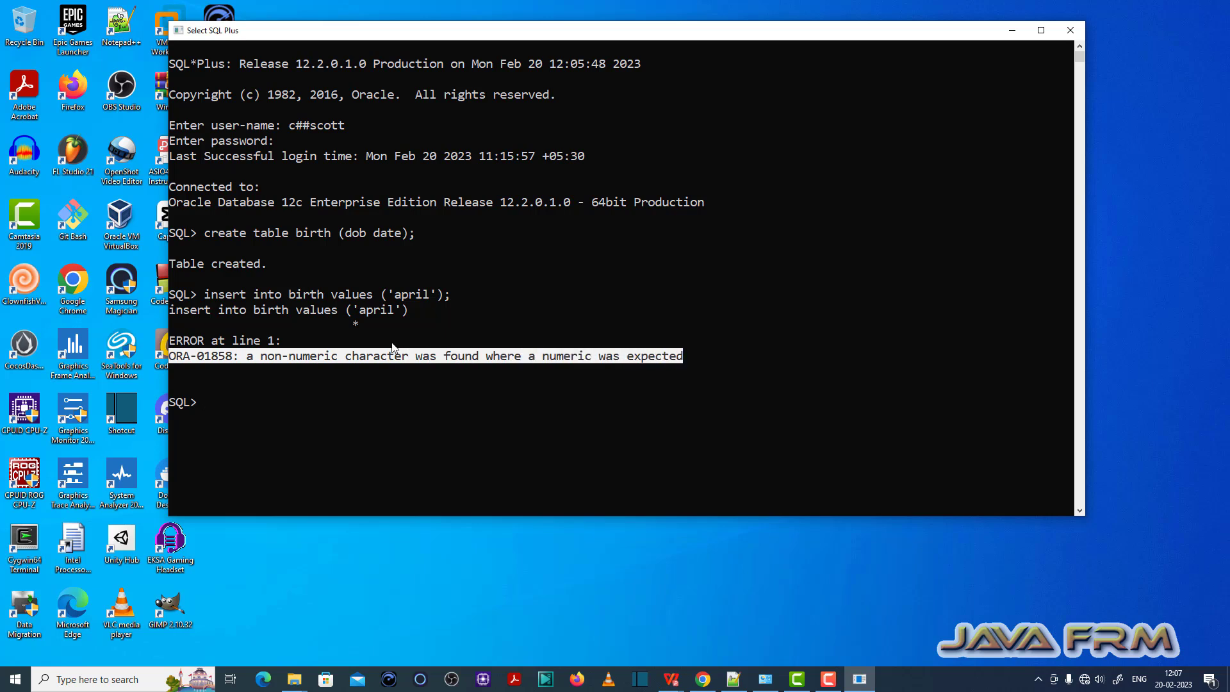
click(543, 310)
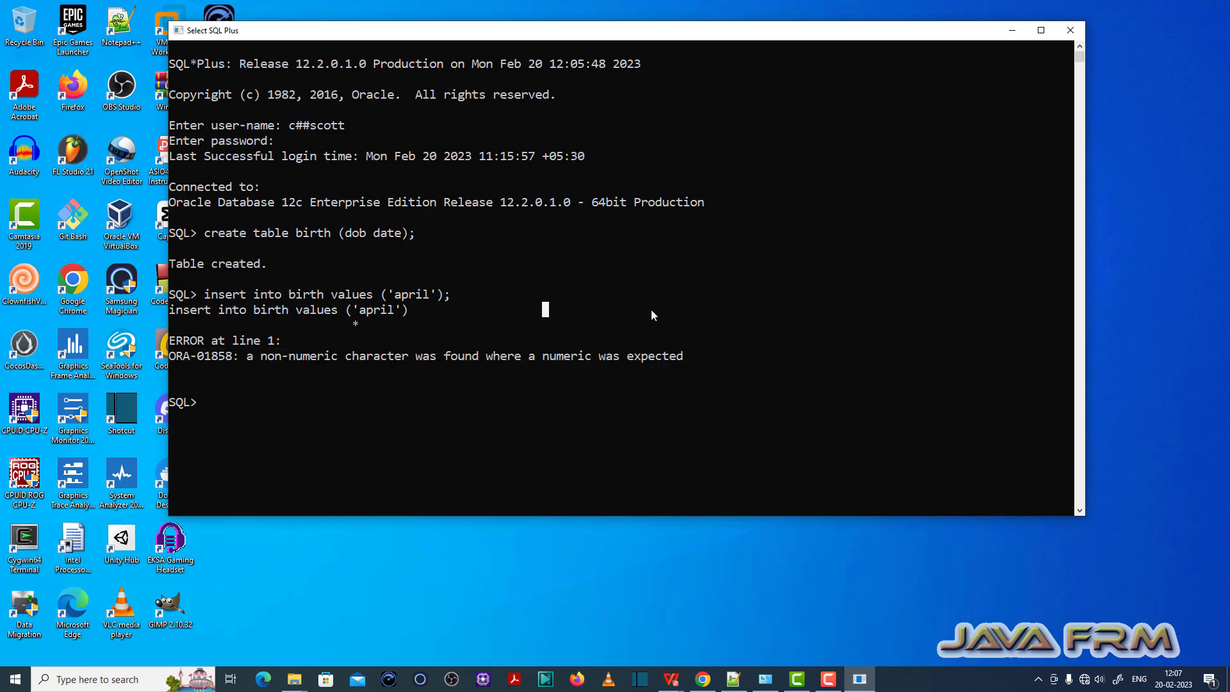
key(Up)
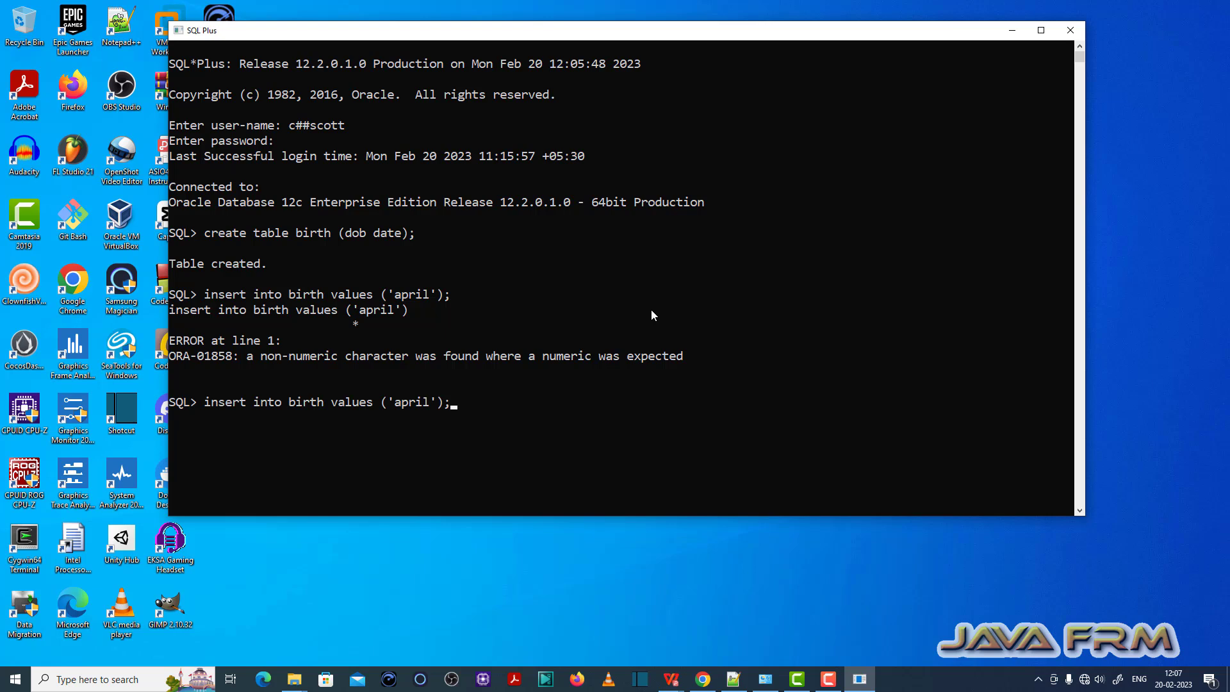
Replace the recalled insert with select sysdate from dual and mark the 20-FEB-23 result
key(BackSpace)
key(BackSpace)
key(BackSpace)
key(BackSpace)
key(BackSpace)
key(BackSpace)
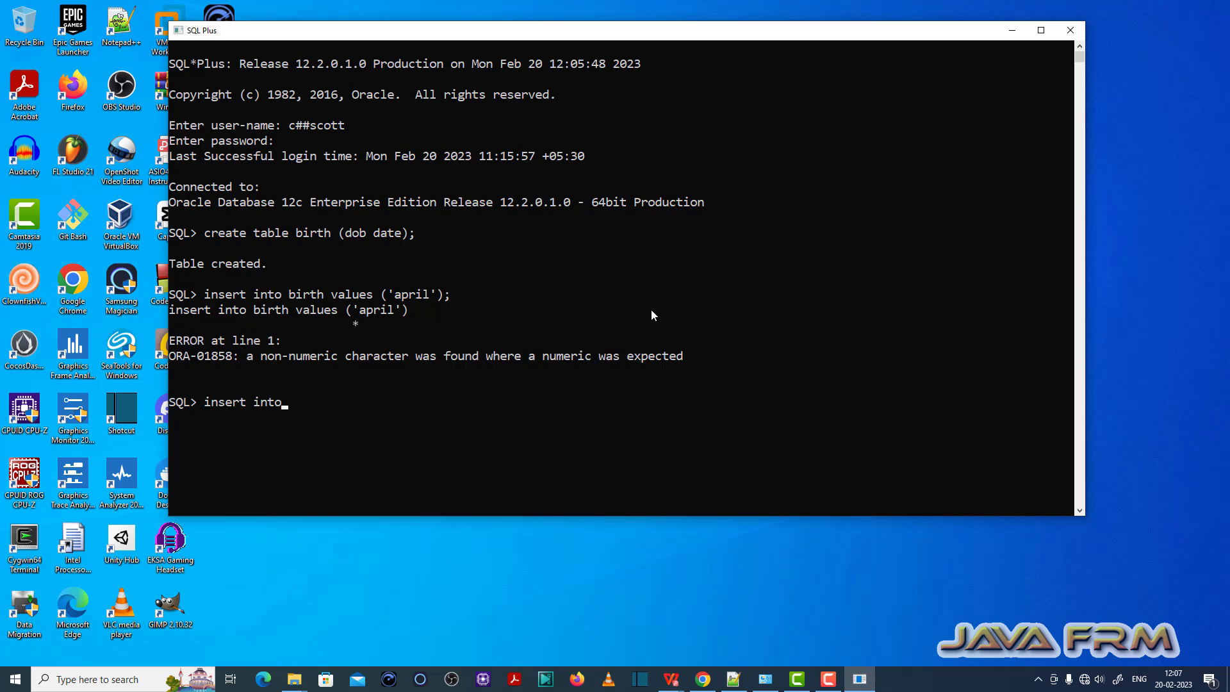
key(BackSpace)
key(BackSpace)
key(BackSpace)
text(select )
text(sysdate from )
text(dual)
key(Return)
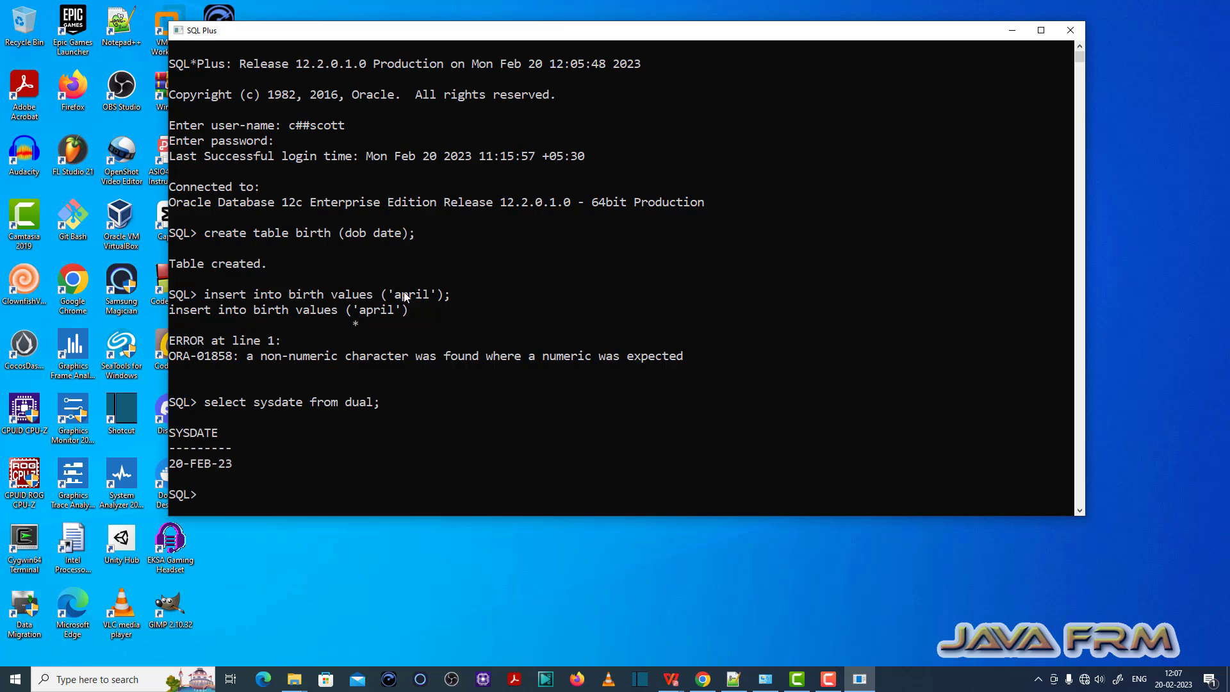
drag(170, 463, 232, 466)
click(393, 447)
Rerun the recalled insert with '01-may-2023' in place of 'april', creating 1 row
key(Up)
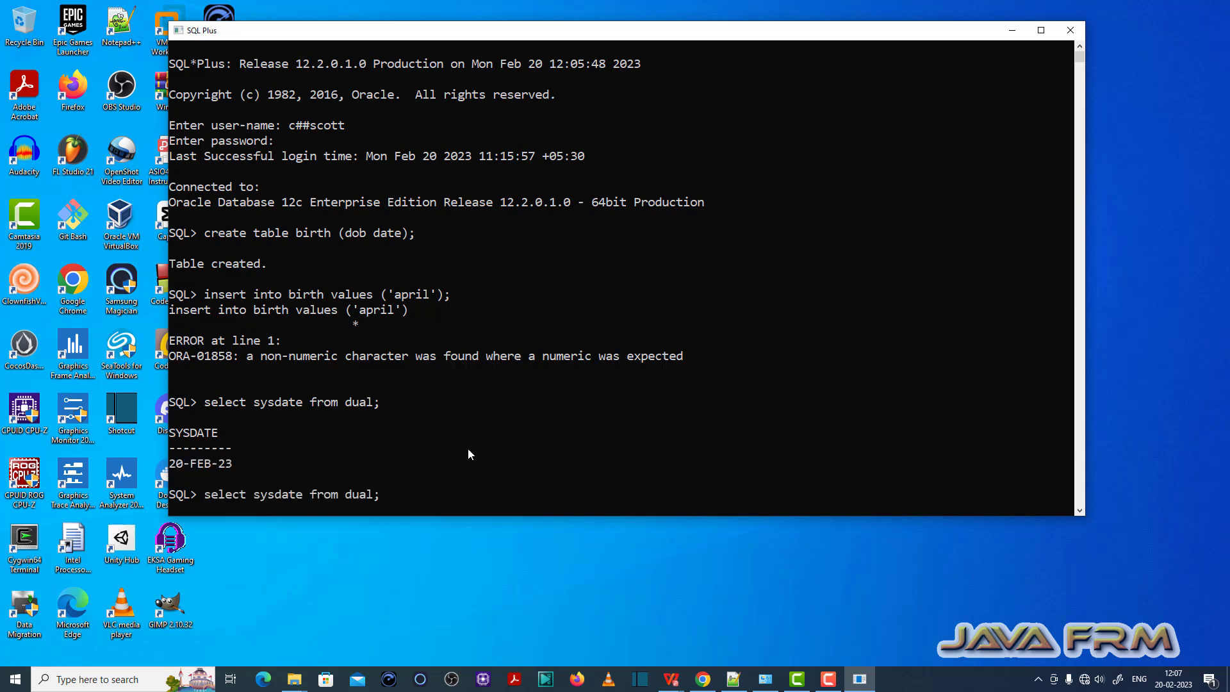
key(Up)
key(Left)
key(Left)
key(BackSpace)
key(BackSpace)
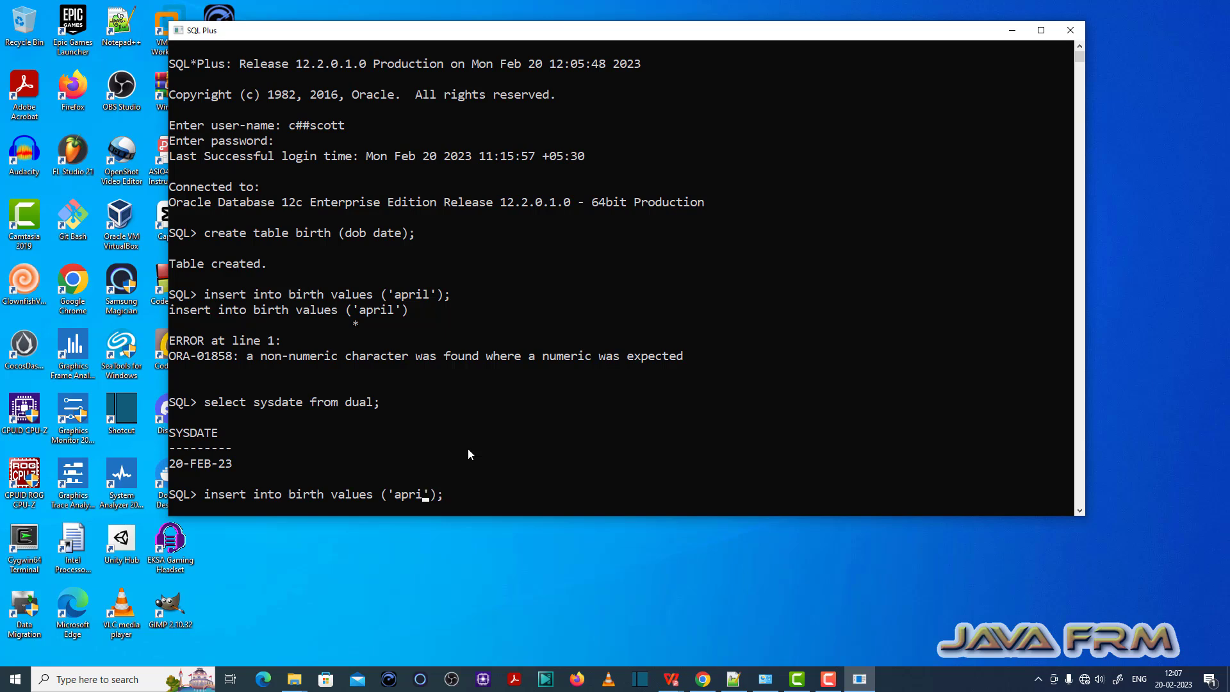
key(BackSpace)
key(BackSpace)
key(BackSpace)
text(01)
text(-may)
text(-)
text(2023)
key(Return)
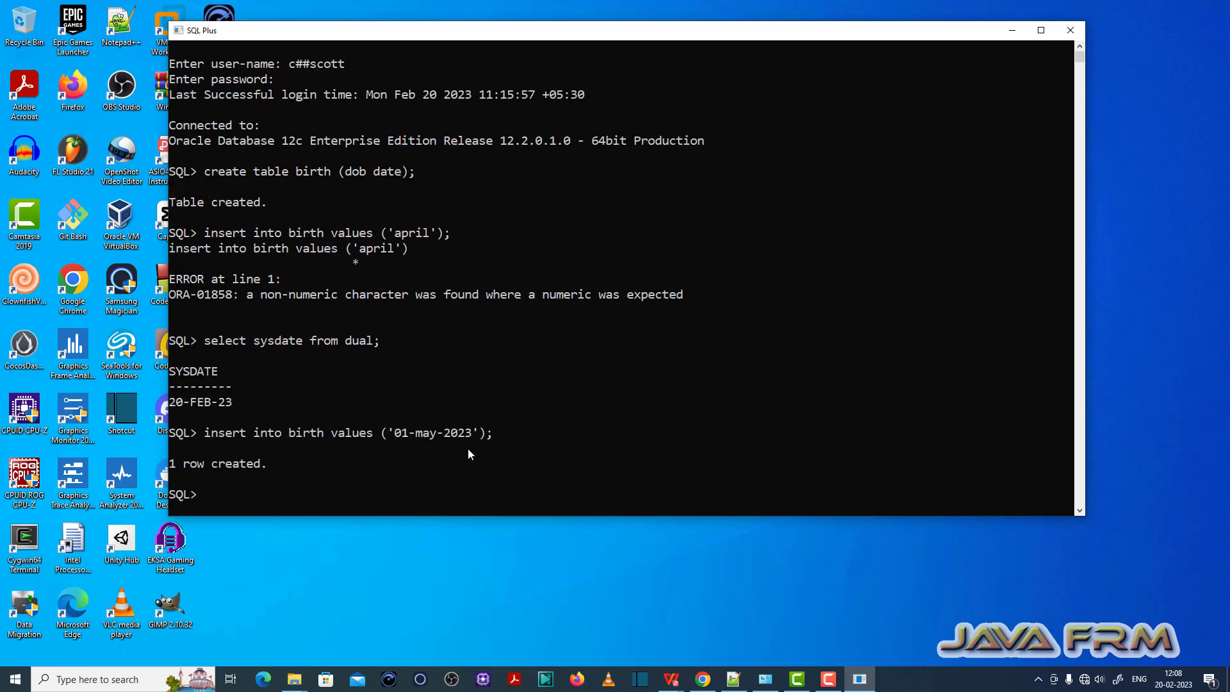